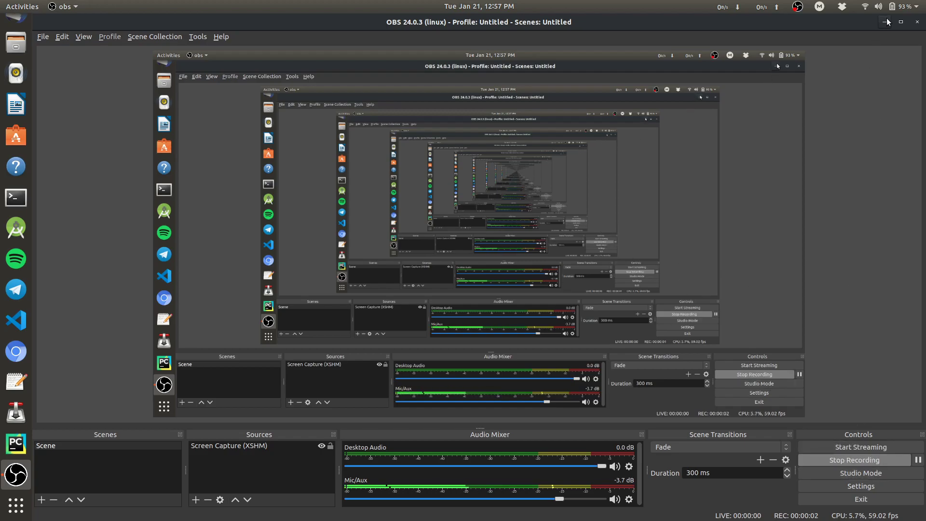
Step: Minimize the OBS Studio window to show the curiosity-quote wallpaper on the desktop
{"action": "left_click", "coordinate": [887, 22]}
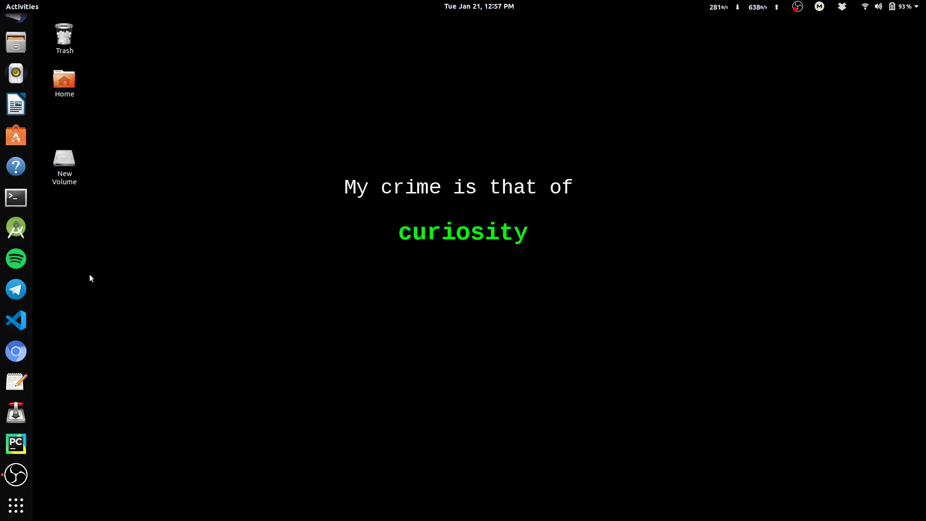
Step: Open Ubuntu Software from the dock and search the catalogue for 'tor browser'
{"action": "left_click", "coordinate": [10, 144]}
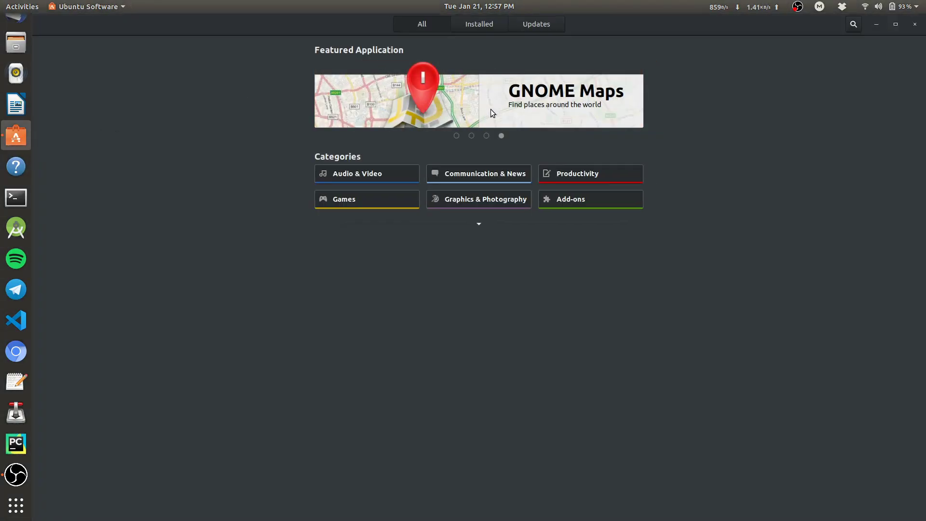
{"action": "left_click", "coordinate": [854, 24]}
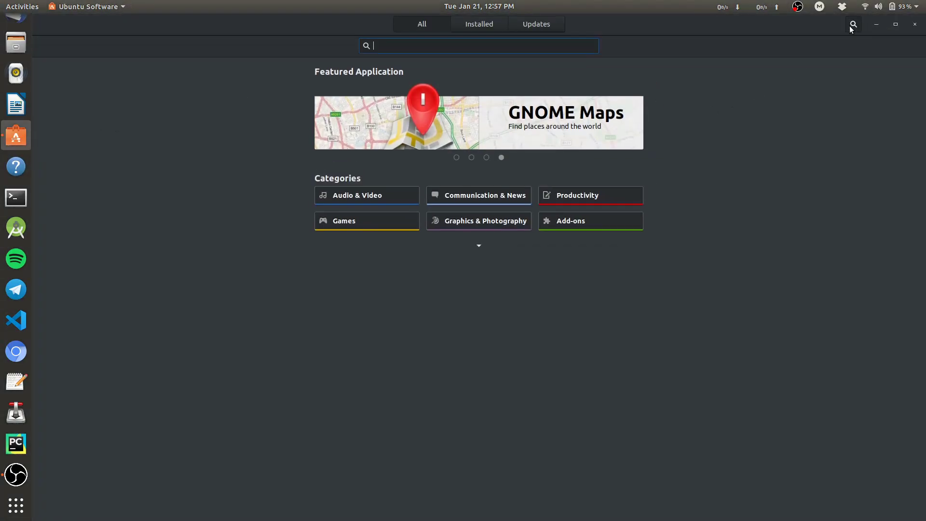
{"action": "type", "text": "tor brow"}
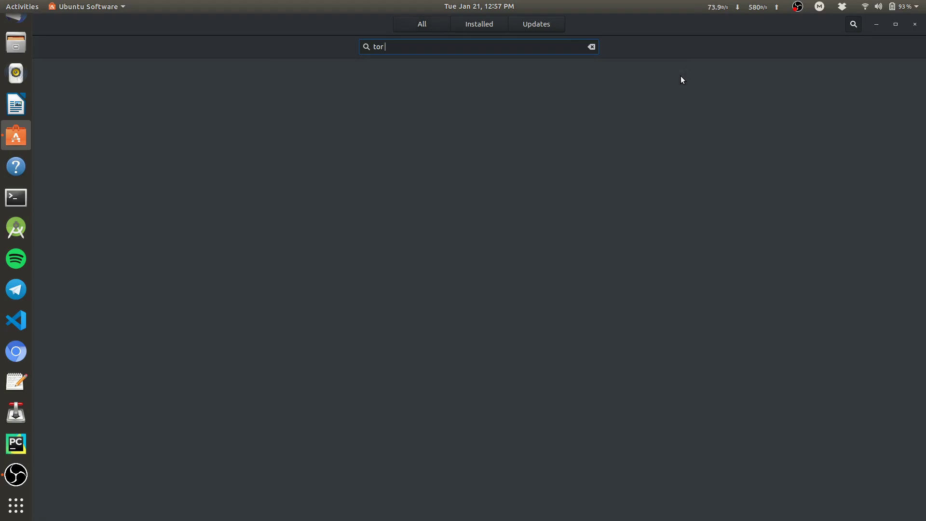
{"action": "type", "text": "ser"}
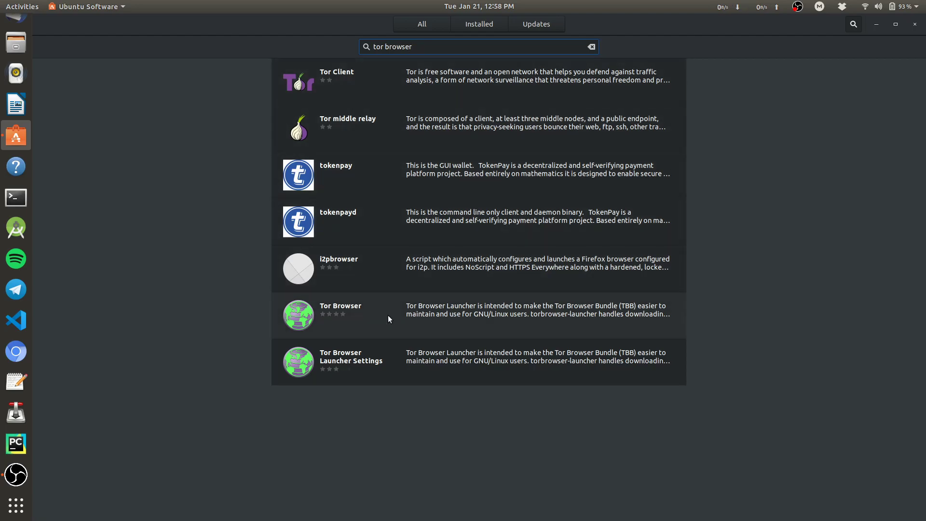
{"action": "left_click", "coordinate": [373, 325]}
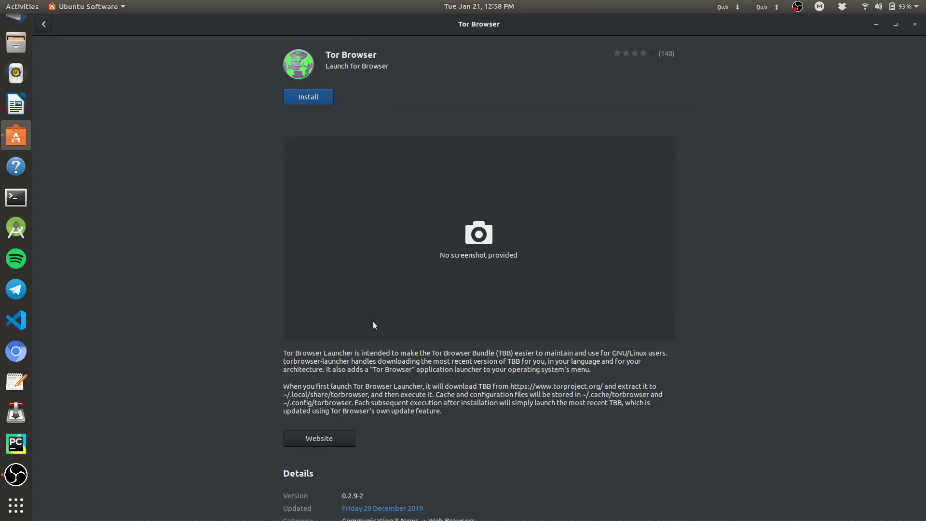
{"action": "scroll", "coordinate": [163, 400], "scroll_direction": "down", "scroll_amount": 2}
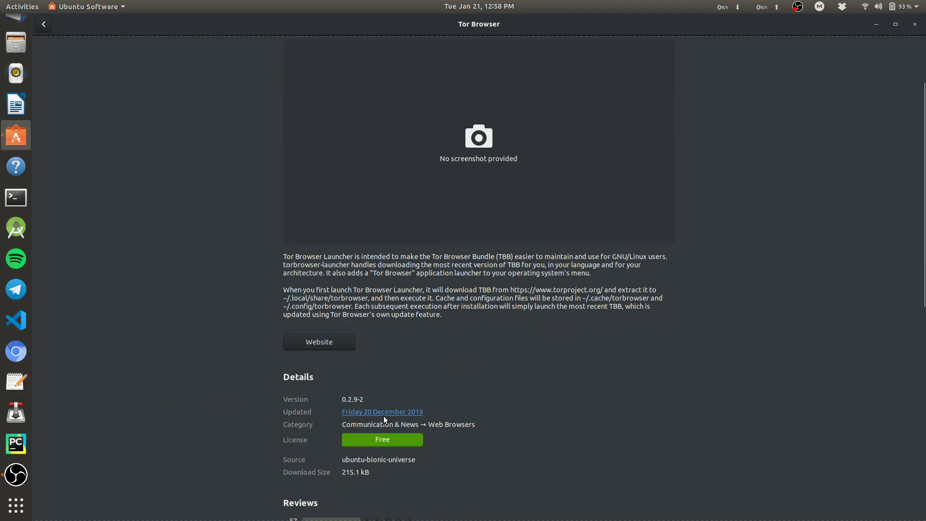
{"action": "scroll", "coordinate": [320, 431], "scroll_direction": "down", "scroll_amount": 6}
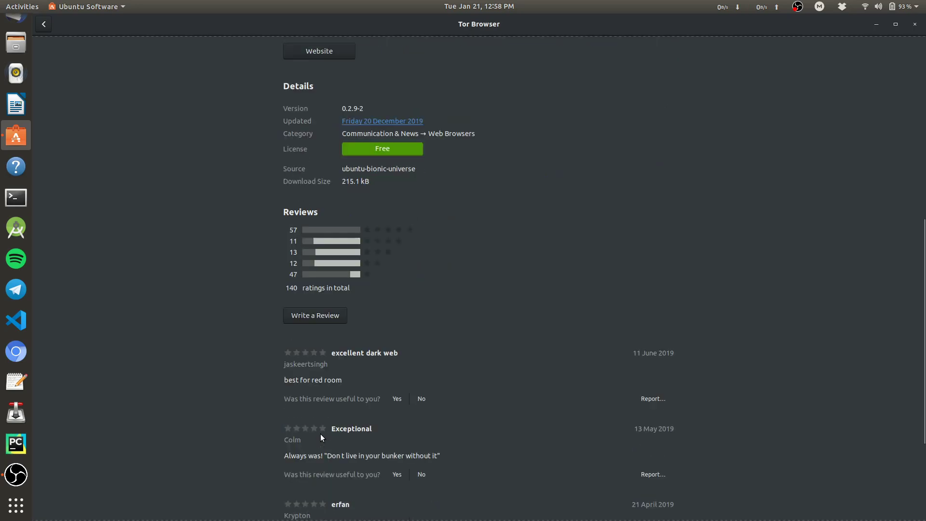
{"action": "scroll", "coordinate": [320, 433], "scroll_direction": "up", "scroll_amount": 3}
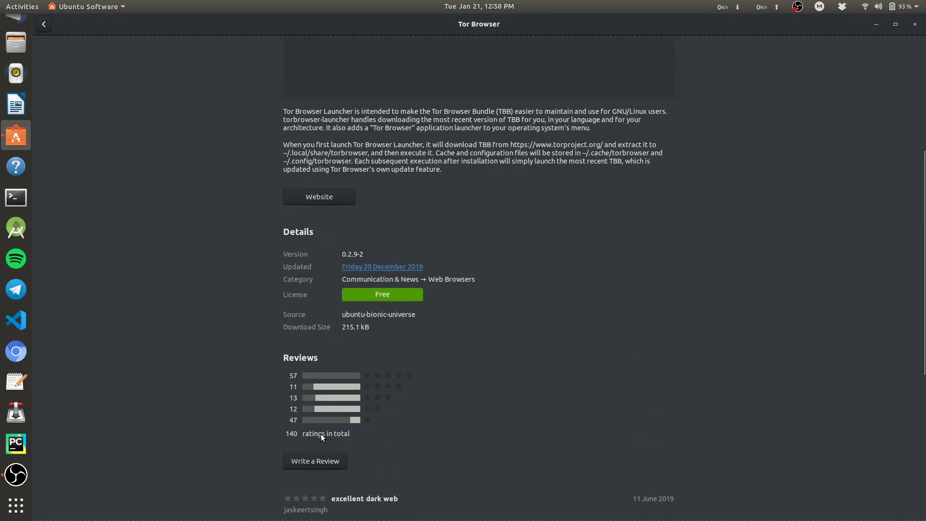
{"action": "scroll", "coordinate": [323, 424], "scroll_direction": "up", "scroll_amount": 5}
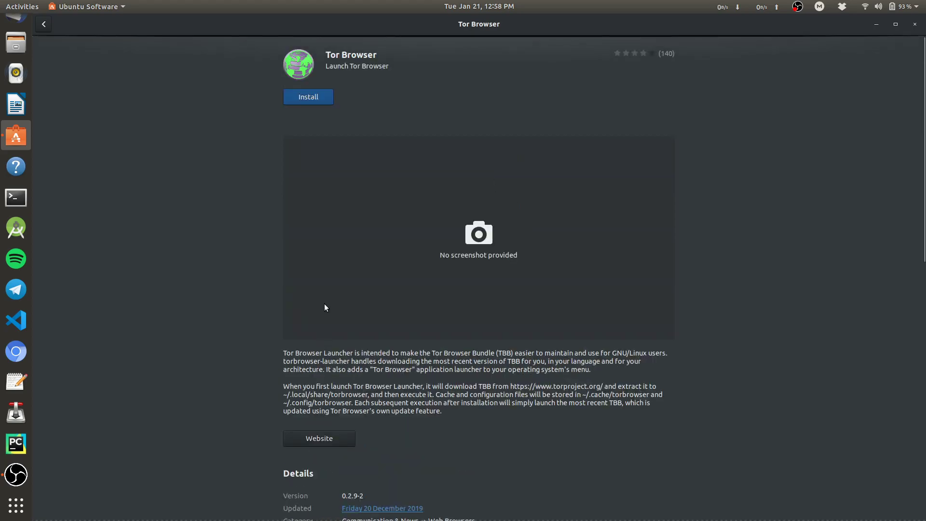
Step: Install Tor Browser, authorizing with the account password, and wait until installation completes
{"action": "left_click", "coordinate": [300, 97]}
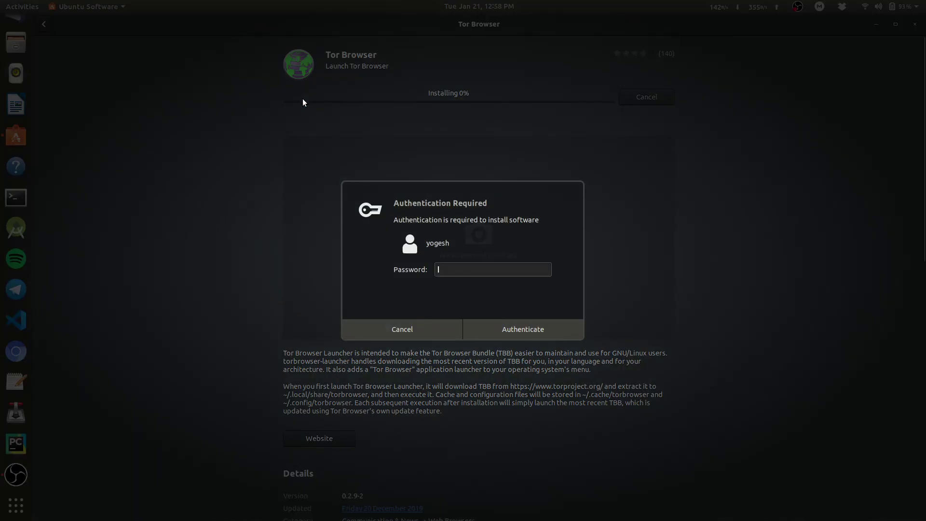
{"action": "type", "text": "*****"}
{"action": "key", "text": "Return"}
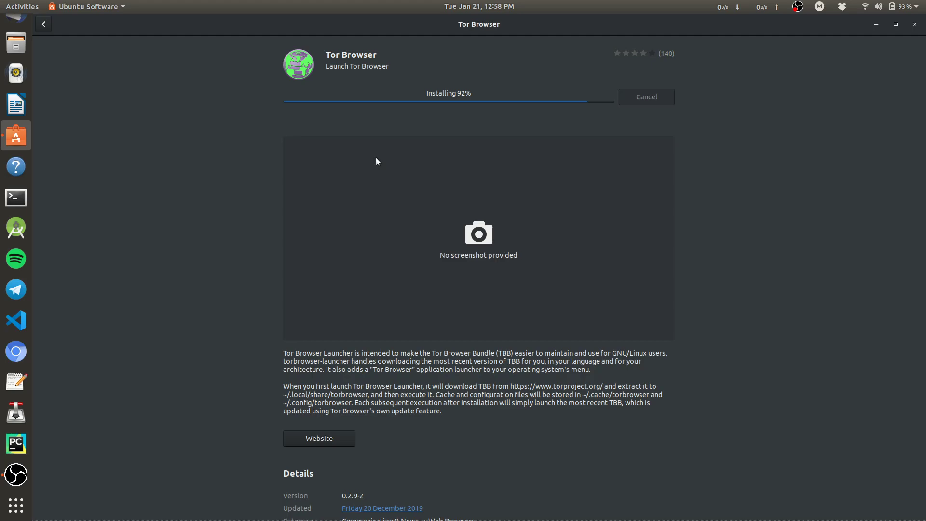
{"action": "scroll", "coordinate": [377, 161], "scroll_direction": "down", "scroll_amount": 4}
{"action": "scroll", "coordinate": [376, 161], "scroll_direction": "up", "scroll_amount": 4}
{"action": "scroll", "coordinate": [376, 161], "scroll_direction": "down", "scroll_amount": 8}
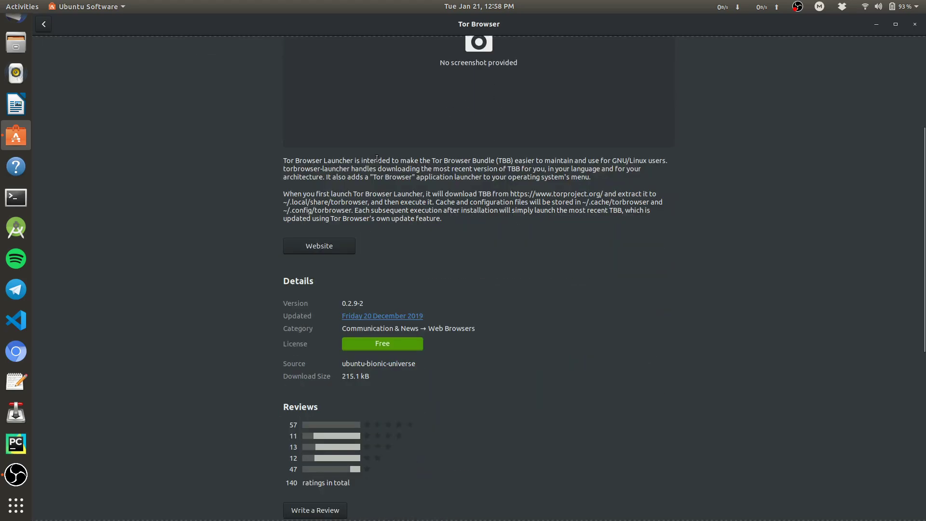
{"action": "scroll", "coordinate": [377, 159], "scroll_direction": "down", "scroll_amount": 5}
{"action": "scroll", "coordinate": [377, 159], "scroll_direction": "up", "scroll_amount": 3}
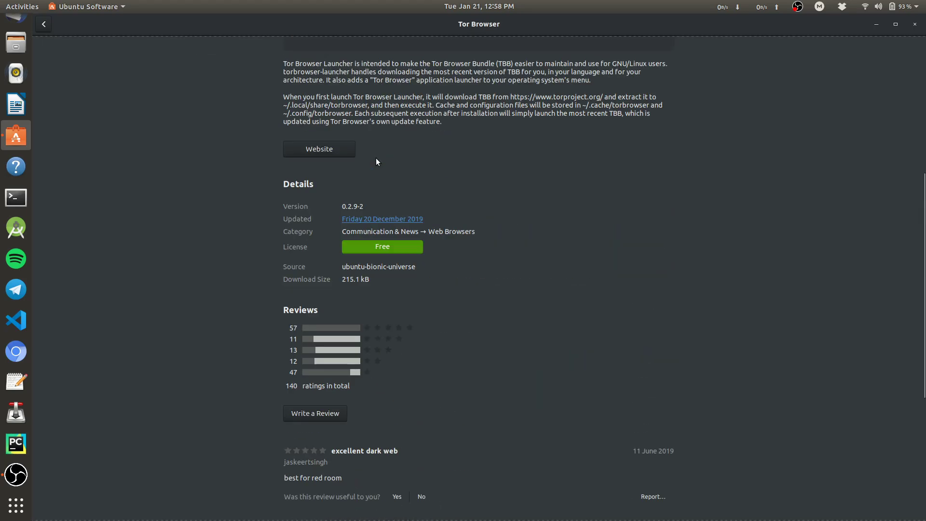
{"action": "scroll", "coordinate": [377, 161], "scroll_direction": "up", "scroll_amount": 5}
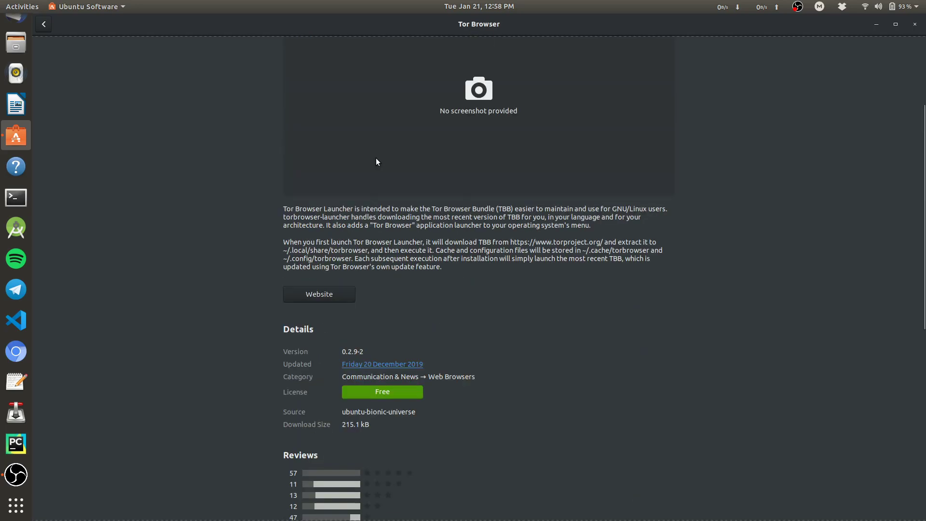
{"action": "scroll", "coordinate": [376, 161], "scroll_direction": "up", "scroll_amount": 5}
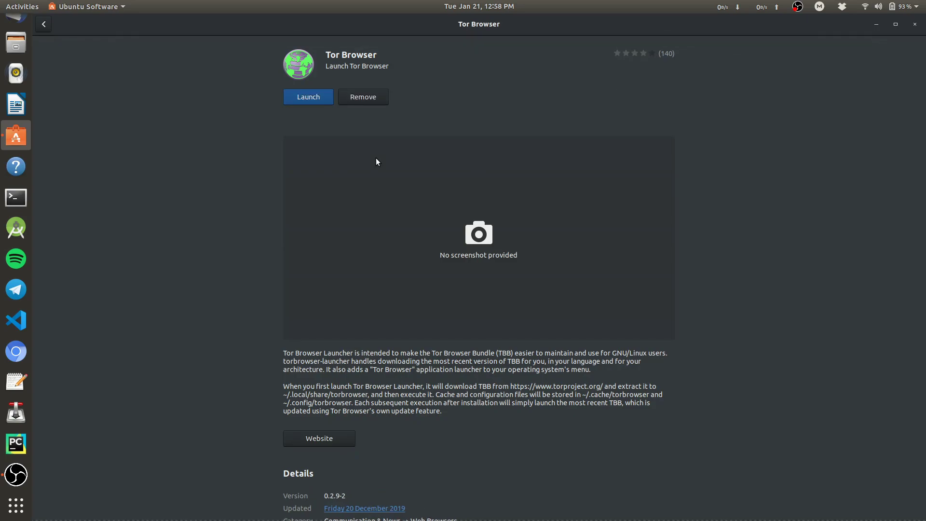
Step: Launch the newly installed Tor Browser and restore Ubuntu Software to a smaller window
{"action": "left_click", "coordinate": [293, 98]}
{"action": "scroll", "coordinate": [280, 139], "scroll_direction": "down", "scroll_amount": 2}
{"action": "scroll", "coordinate": [279, 138], "scroll_direction": "up", "scroll_amount": 2}
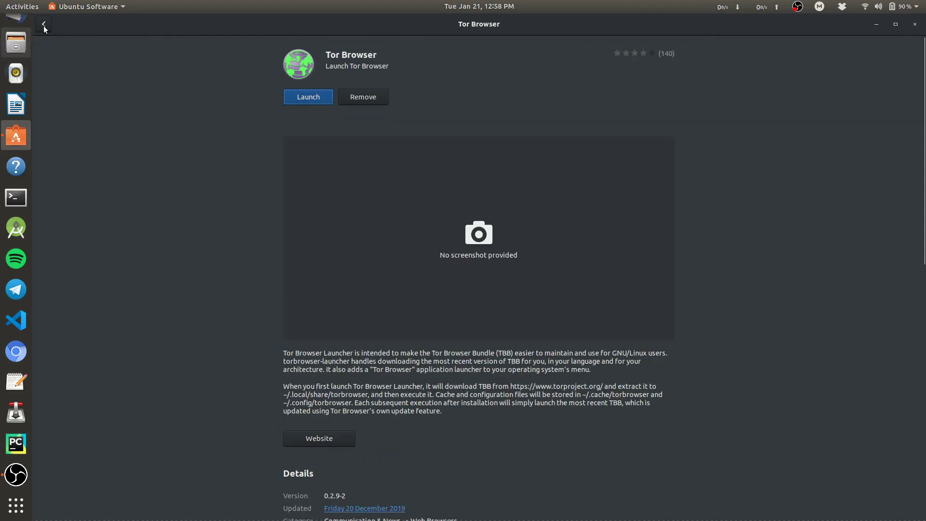
{"action": "left_click", "coordinate": [899, 28]}
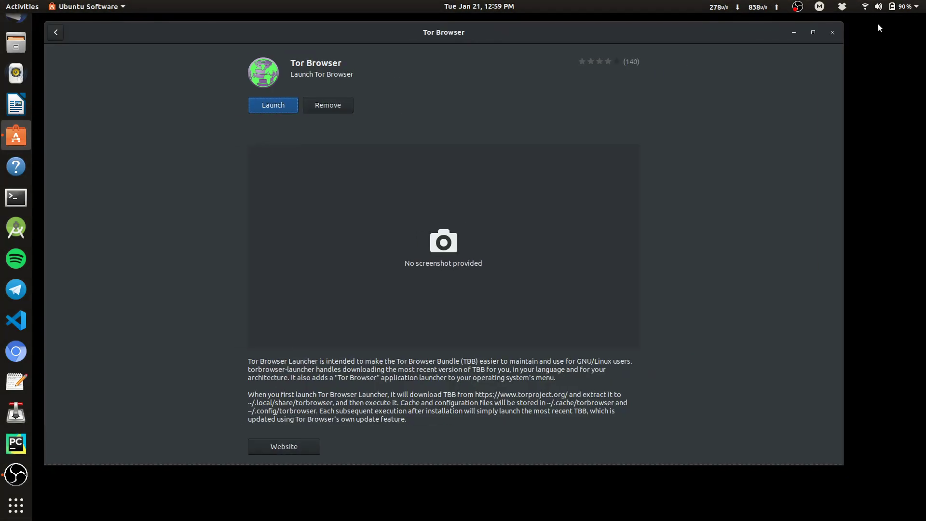
Step: Minimize Ubuntu Software and drag the Tor Browser download window toward the screen centre
{"action": "left_click", "coordinate": [789, 34]}
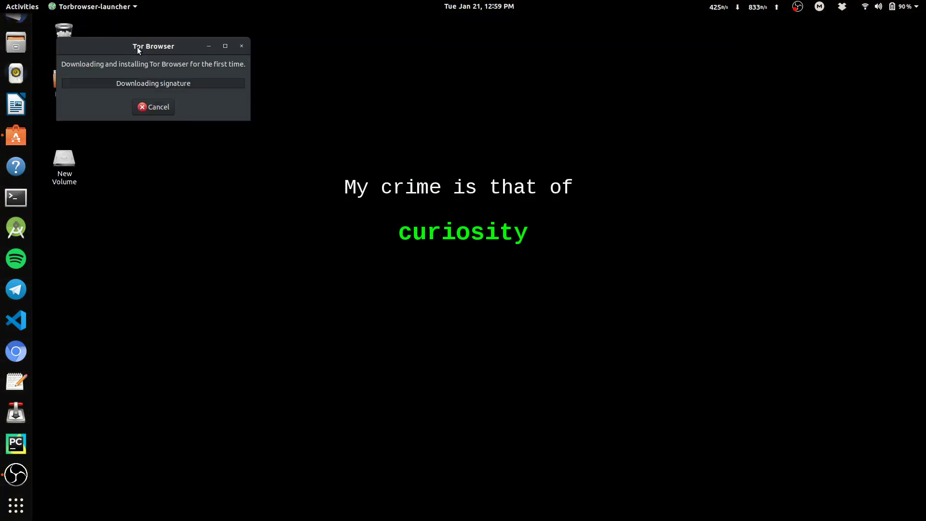
{"action": "left_click_drag", "start_coordinate": [137, 47], "coordinate": [259, 75]}
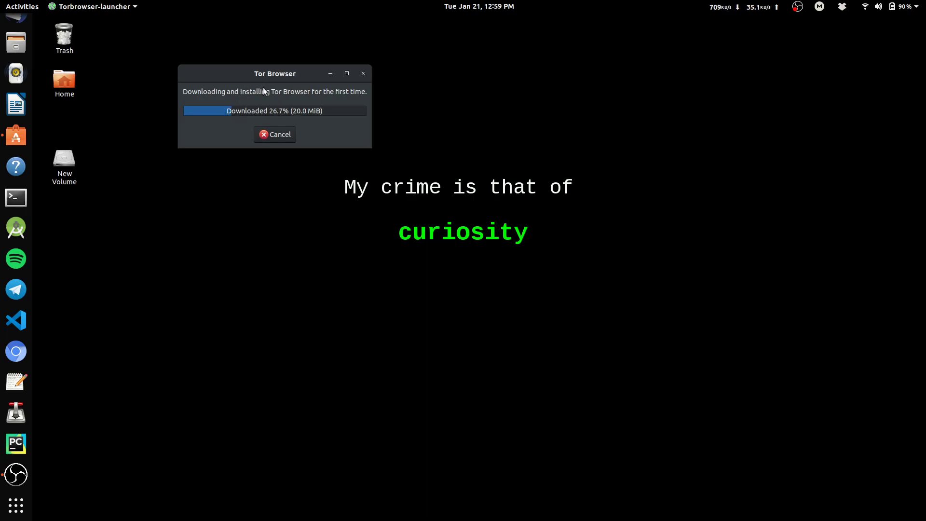
{"action": "left_click_drag", "start_coordinate": [255, 80], "coordinate": [281, 98]}
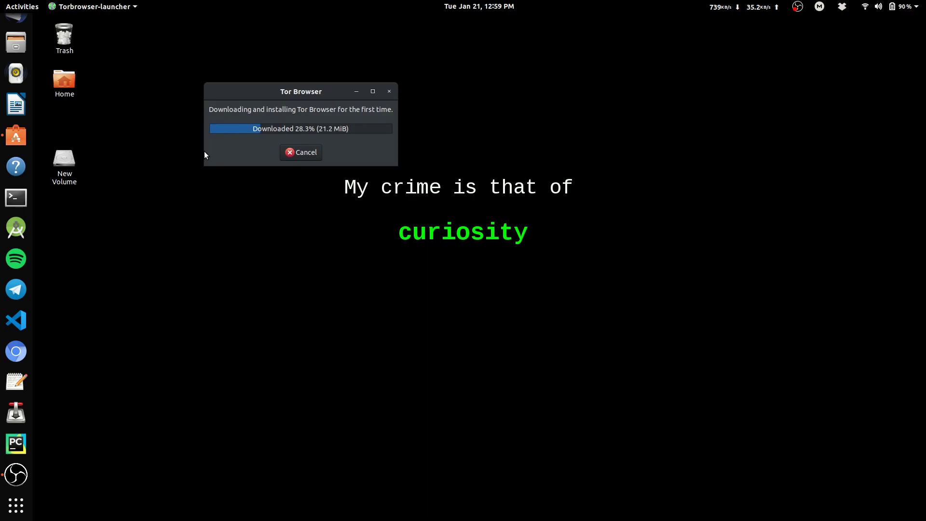
{"action": "left_click_drag", "start_coordinate": [259, 91], "coordinate": [313, 80]}
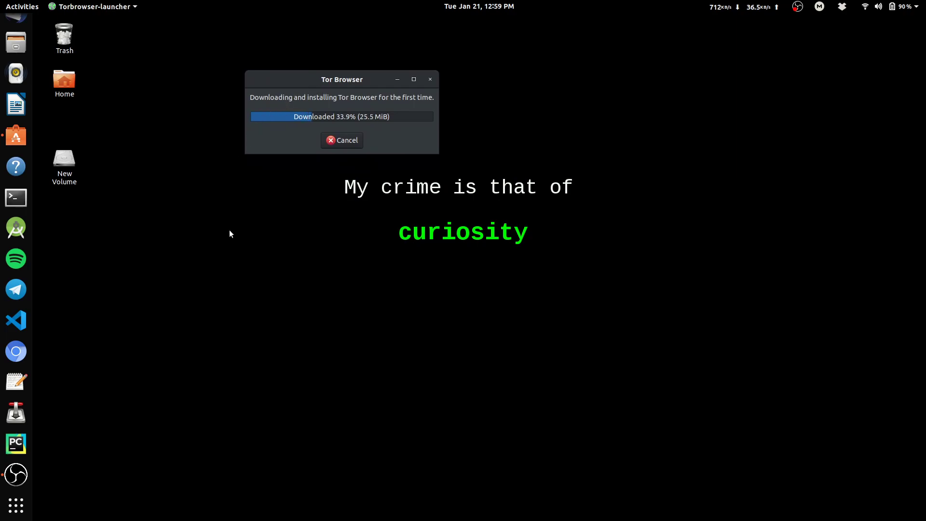
{"action": "scroll", "coordinate": [16, 236], "scroll_direction": "up", "scroll_amount": 2}
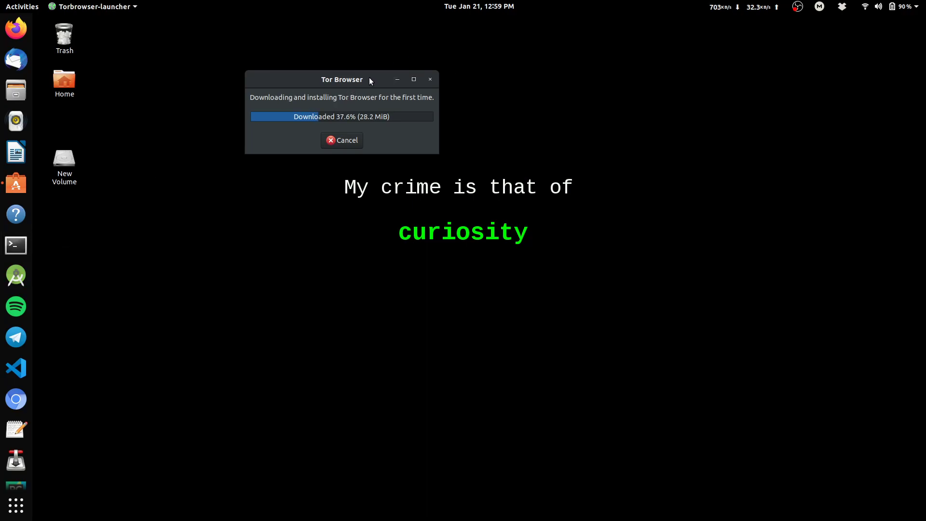
{"action": "left_click_drag", "start_coordinate": [369, 77], "coordinate": [340, 67]}
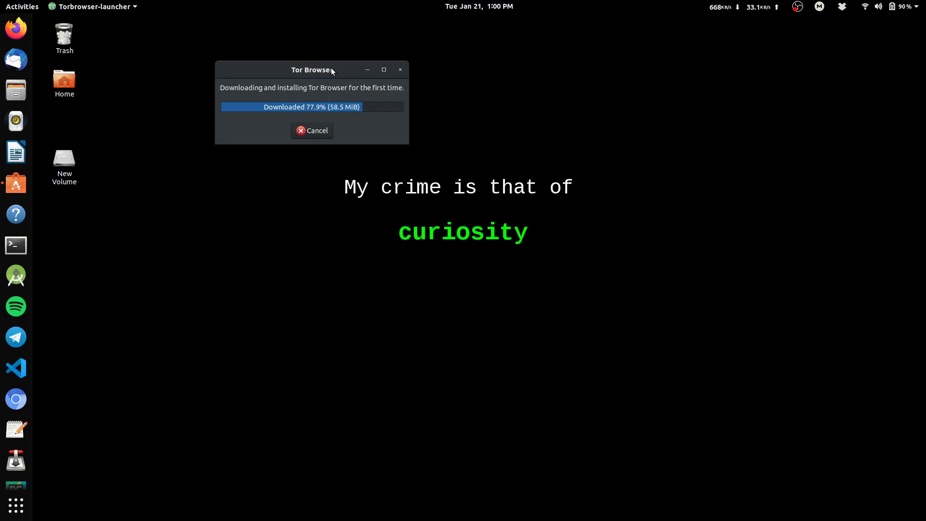
Step: Move the download window toward the centre while the download finishes and verification starts
{"action": "left_click_drag", "start_coordinate": [331, 70], "coordinate": [379, 139]}
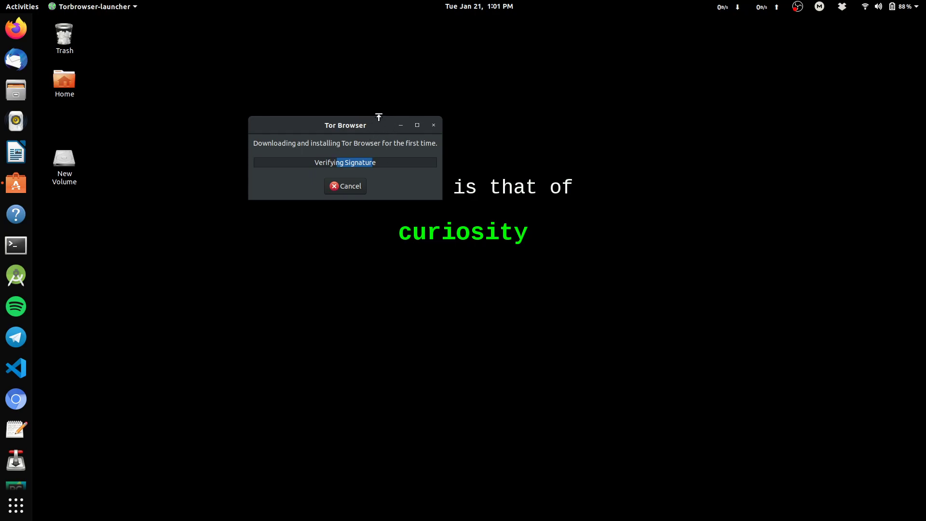
Step: Nudge the launcher window aside, then cancel the SIGNATURE VERIFICATION FAILED (GENERIC_VERIFY_FAIL) dialog
{"action": "left_click_drag", "start_coordinate": [361, 121], "coordinate": [390, 119]}
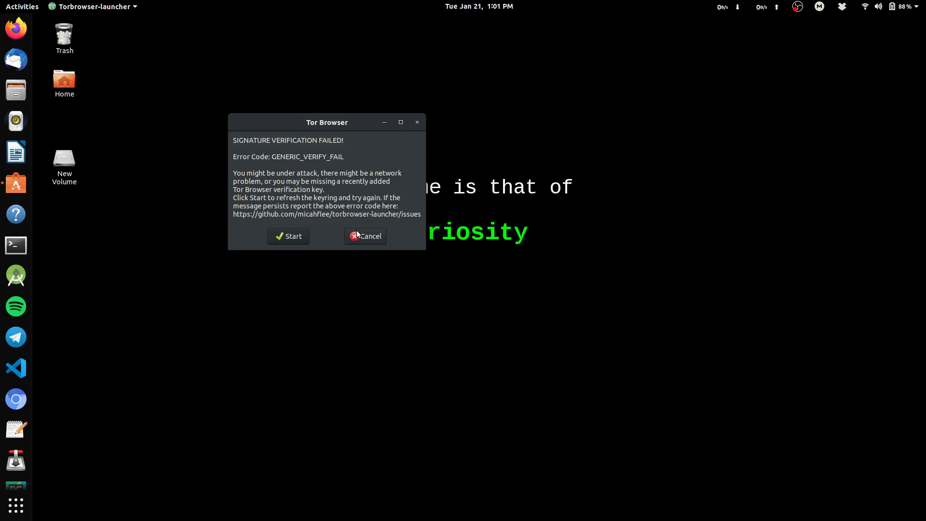
{"action": "left_click", "coordinate": [357, 233]}
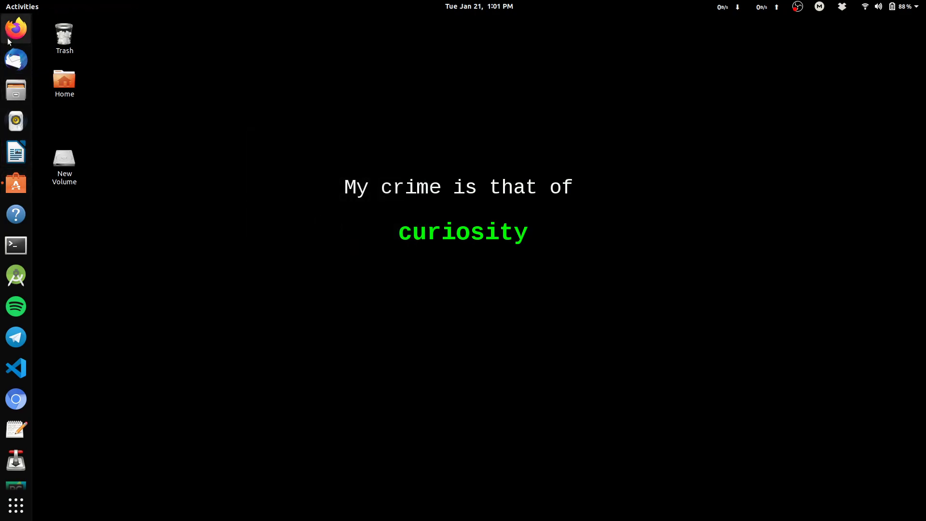
Step: Open Files and Firefox, then search Google for 'tor browser' via the suggestion
{"action": "left_click", "coordinate": [10, 97]}
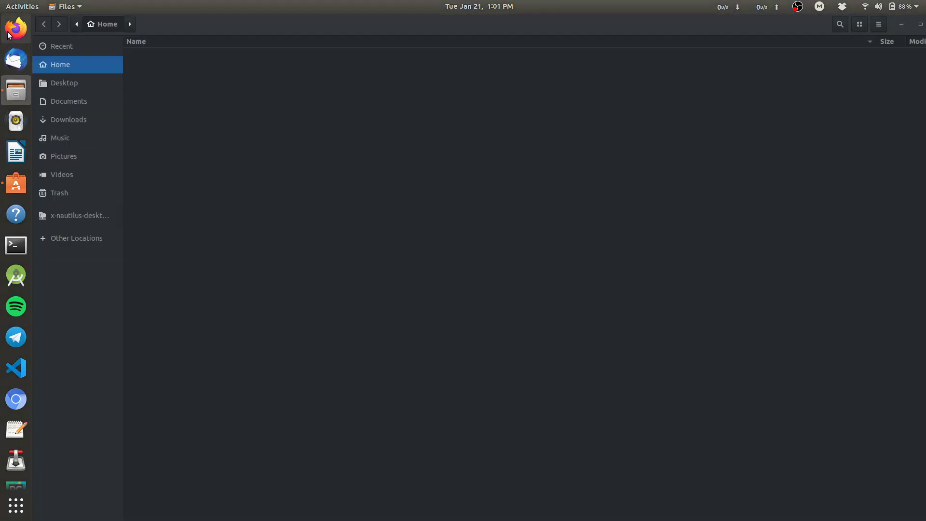
{"action": "left_click", "coordinate": [11, 31]}
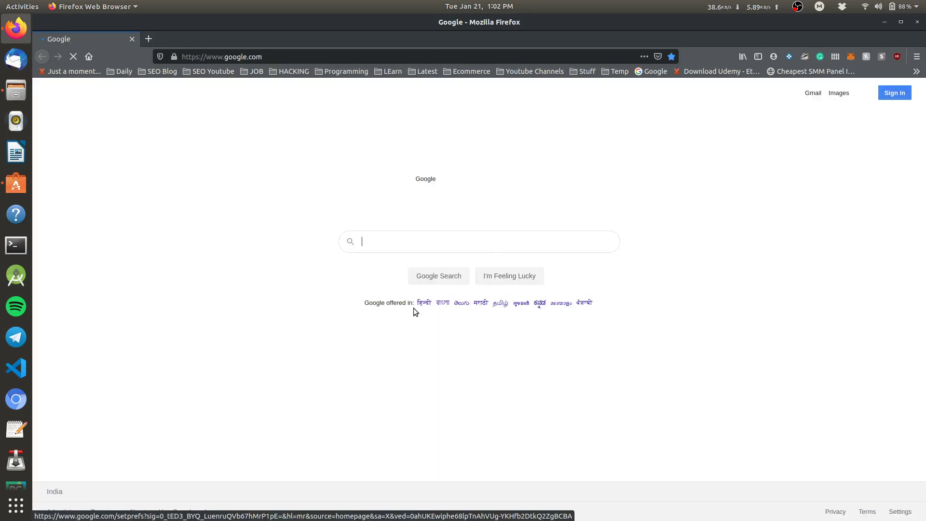
{"action": "type", "text": "tor"}
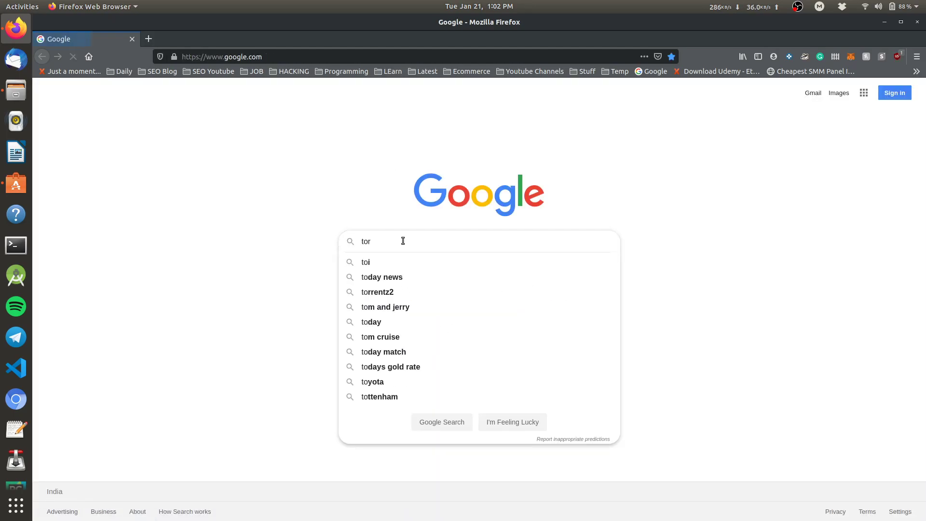
{"action": "type", "text": " b"}
{"action": "key", "text": "Down"}
{"action": "key", "text": "Return"}
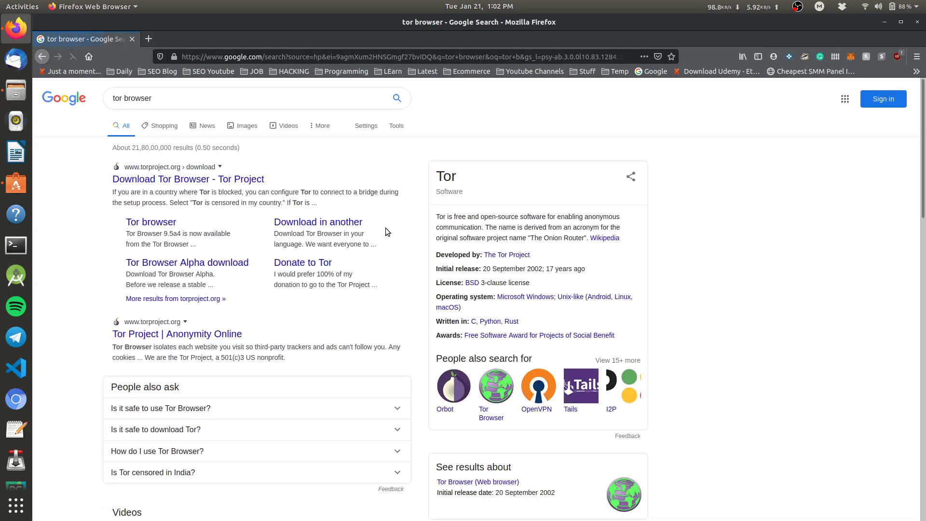
Step: Download the Linux tor-browser-linux64-9.0.4_en-US.tar.xz from the Tor Project page and minimize Firefox
{"action": "left_click", "coordinate": [218, 181]}
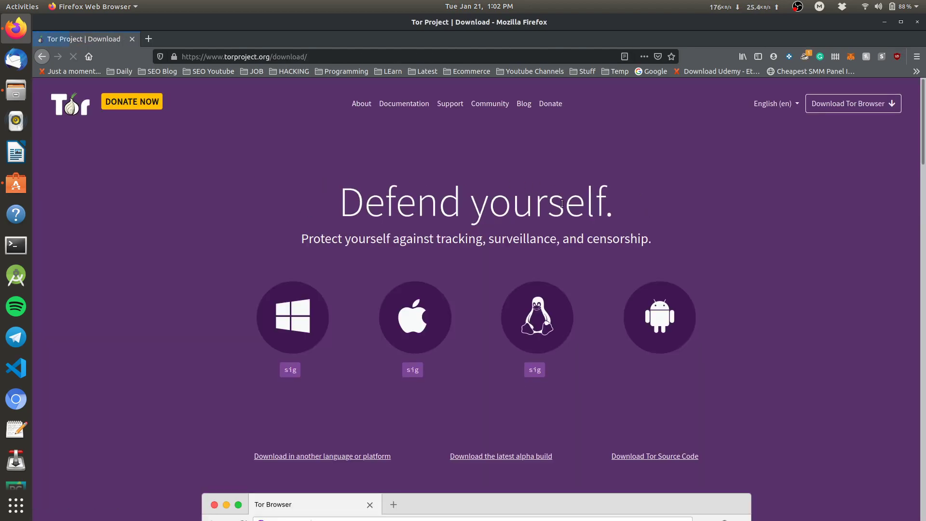
{"action": "left_click", "coordinate": [546, 333]}
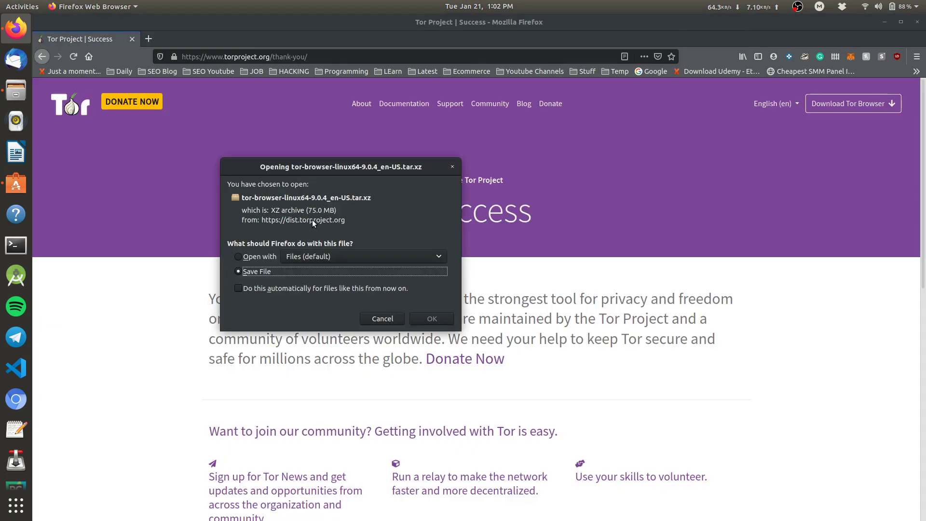
{"action": "left_click", "coordinate": [386, 318]}
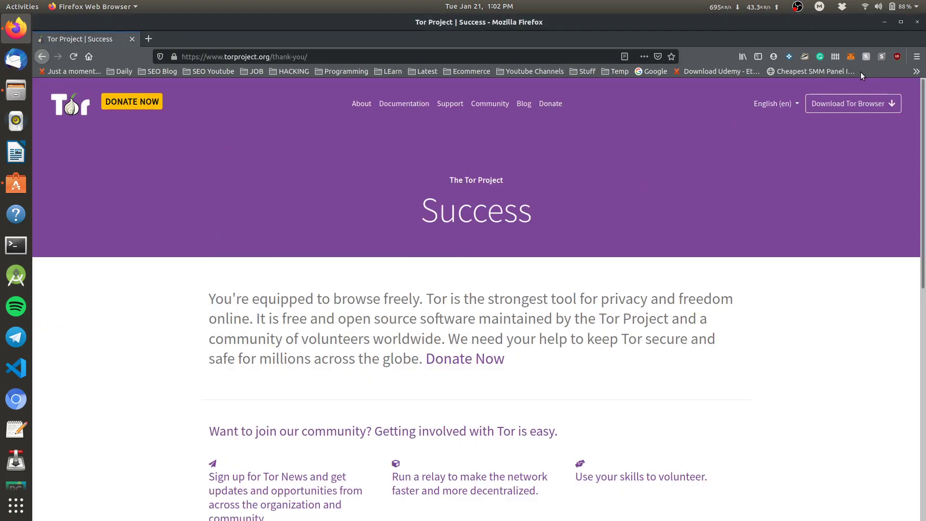
{"action": "left_click", "coordinate": [883, 22]}
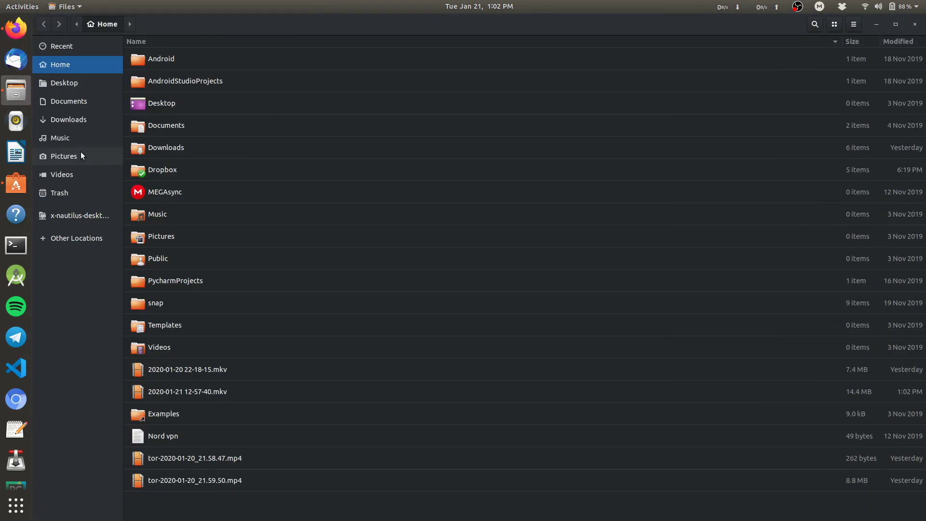
Step: Extract the Tor Browser .tar.xz archive into the Downloads folder
{"action": "left_click", "coordinate": [68, 119]}
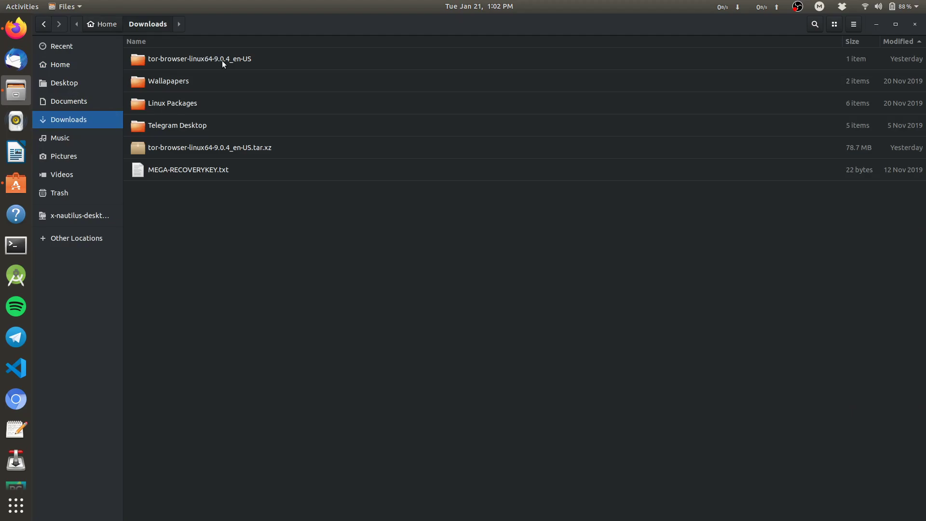
{"action": "right_click", "coordinate": [192, 150]}
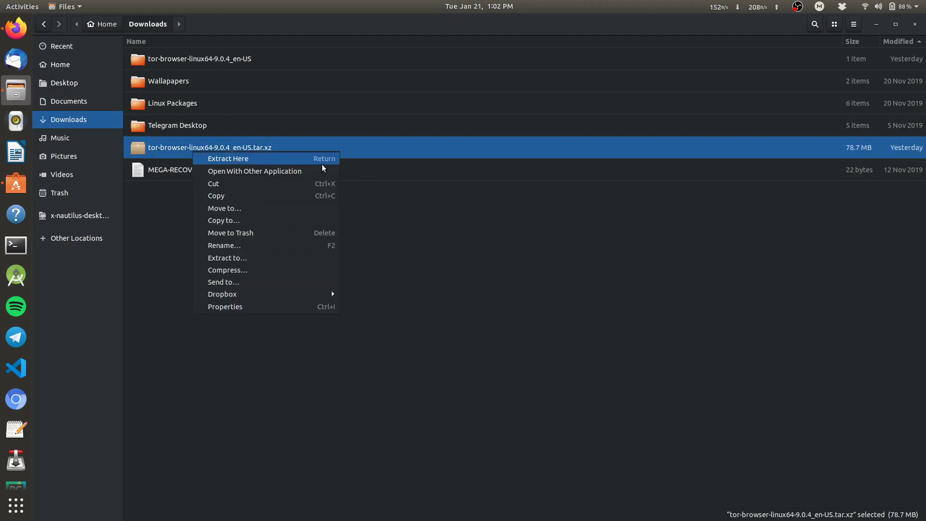
{"action": "left_click", "coordinate": [274, 158]}
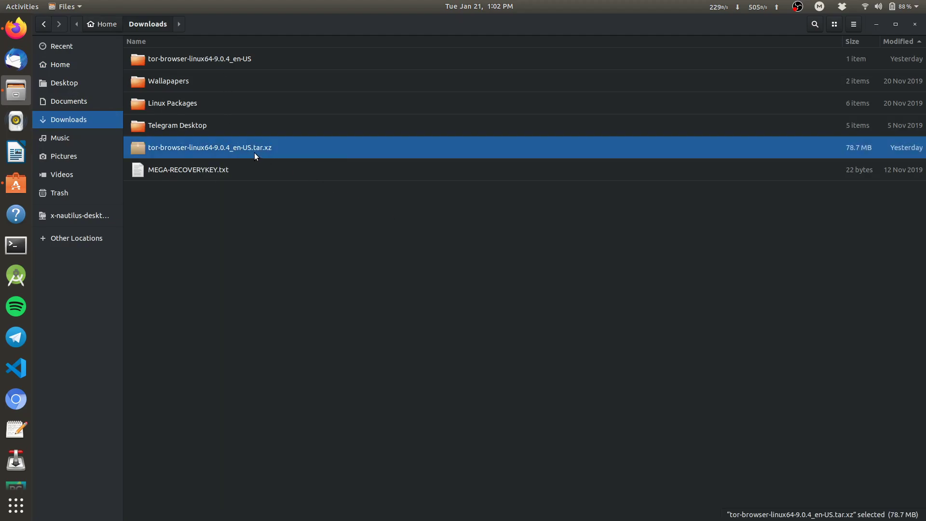
Step: Open a terminal inside the extracted tor-browser_en-US folder
{"action": "double_click", "coordinate": [238, 58]}
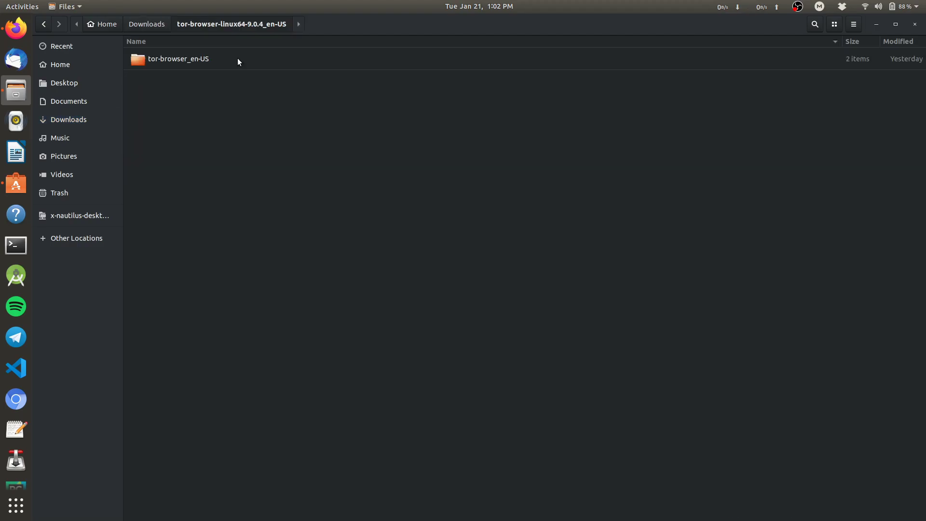
{"action": "double_click", "coordinate": [265, 56]}
{"action": "right_click", "coordinate": [217, 126]}
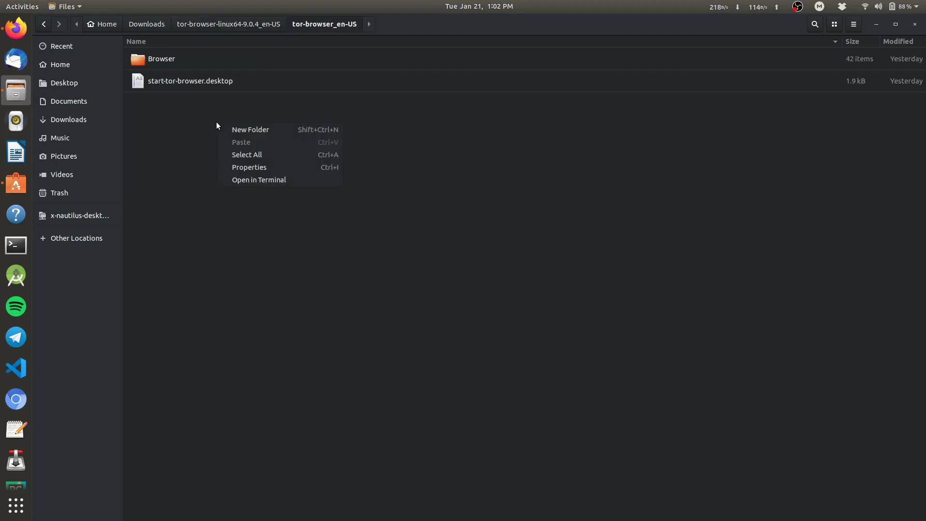
{"action": "left_click", "coordinate": [275, 180]}
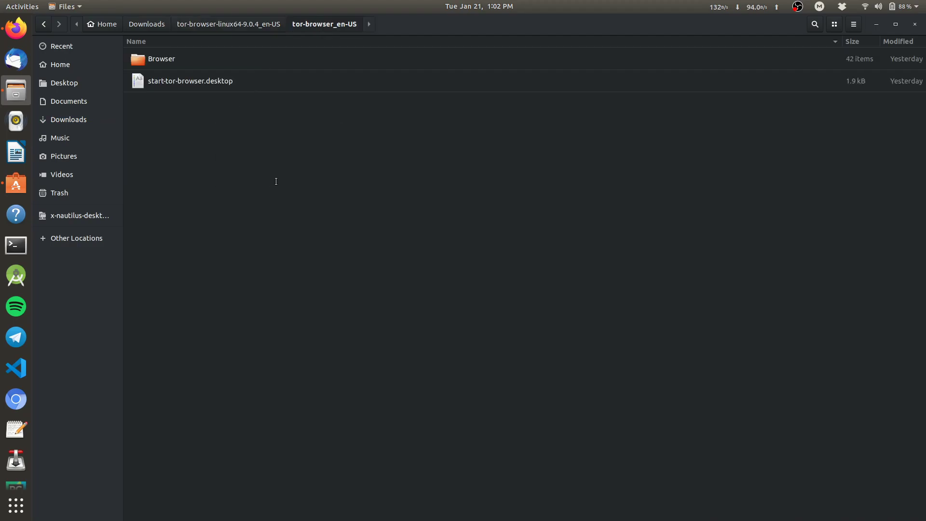
Step: Launch Tor Browser 9.0.4 by running ./start-tor-browser.desktop in Terminal
{"action": "left_click_drag", "start_coordinate": [264, 70], "coordinate": [289, 156]}
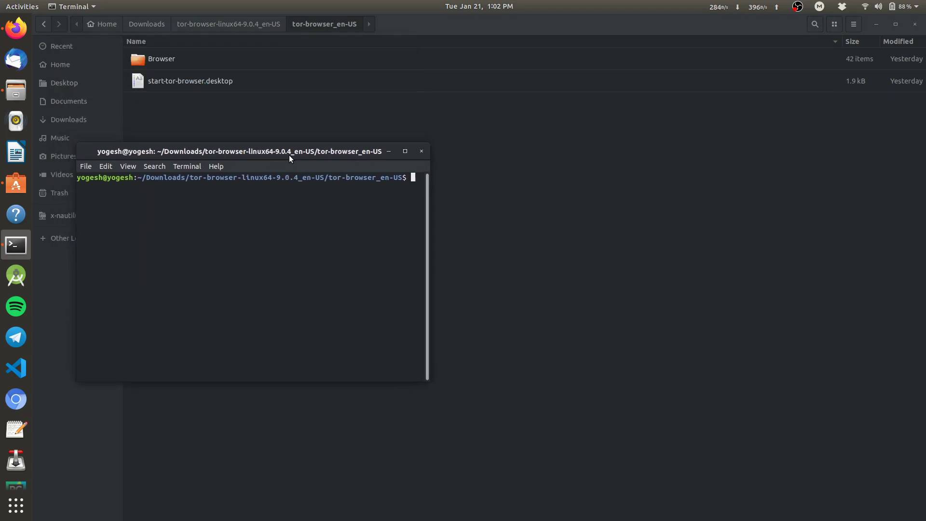
{"action": "type", "text": "./s"}
{"action": "key", "text": "Tab"}
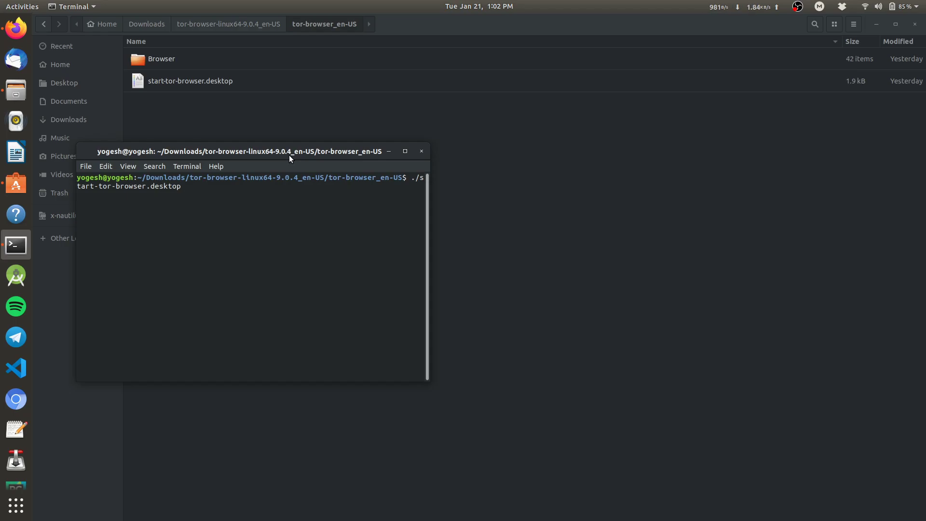
{"action": "key", "text": "Return"}
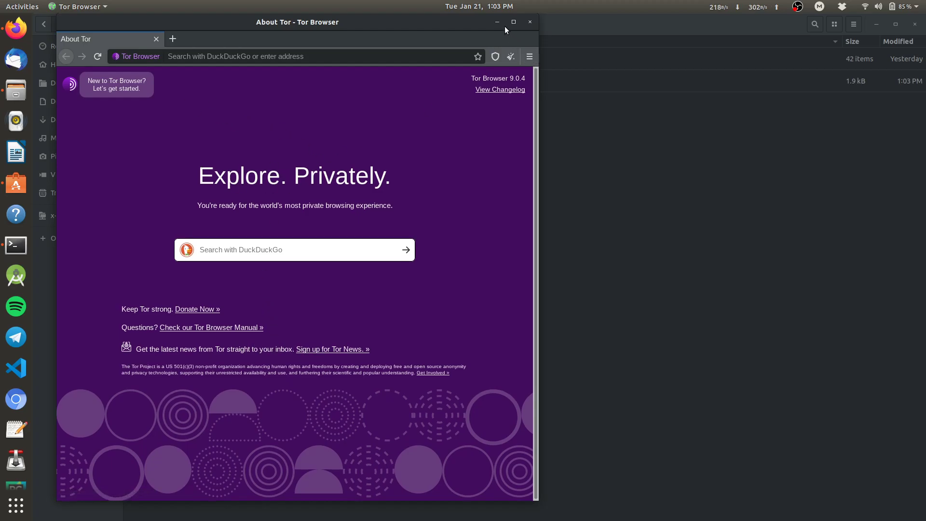
Step: Shift the Tor Browser window down and right, leaving Files and Terminal visible behind it
{"action": "left_click_drag", "start_coordinate": [346, 24], "coordinate": [455, 112]}
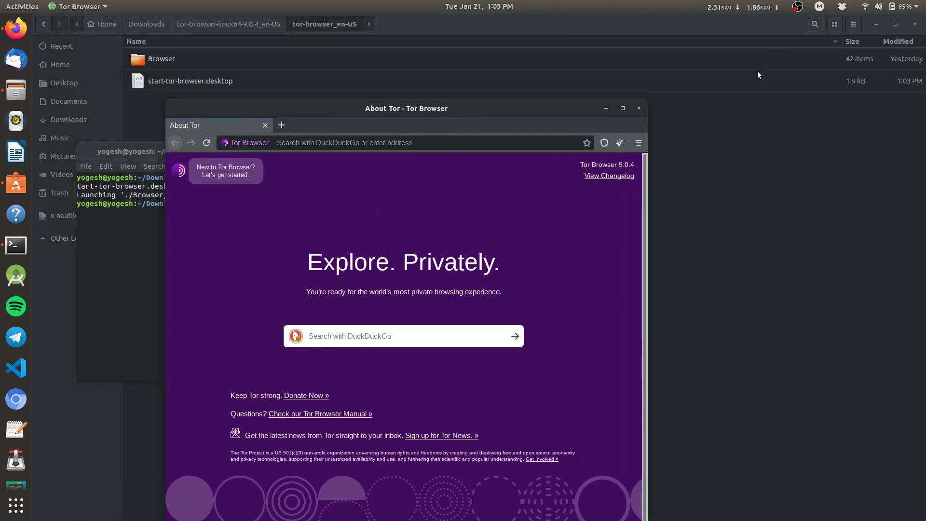
{"action": "left_click", "coordinate": [797, 7]}
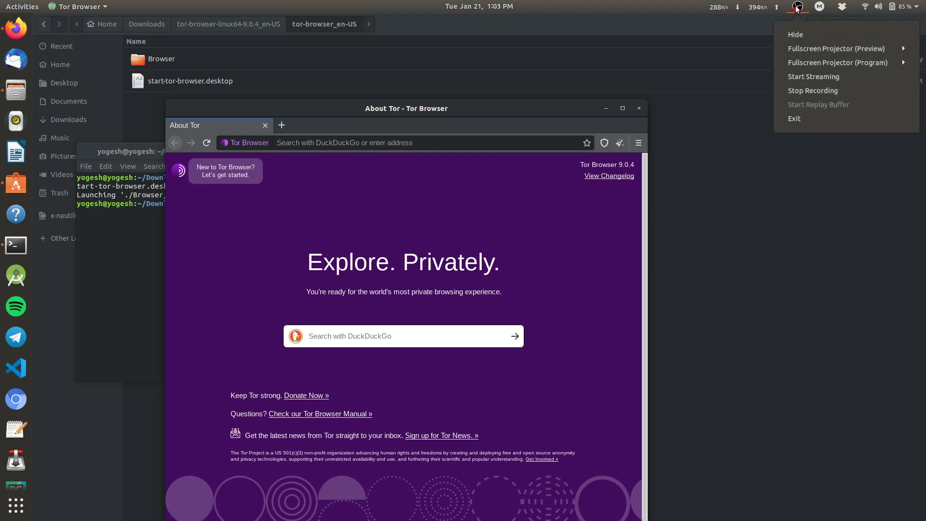